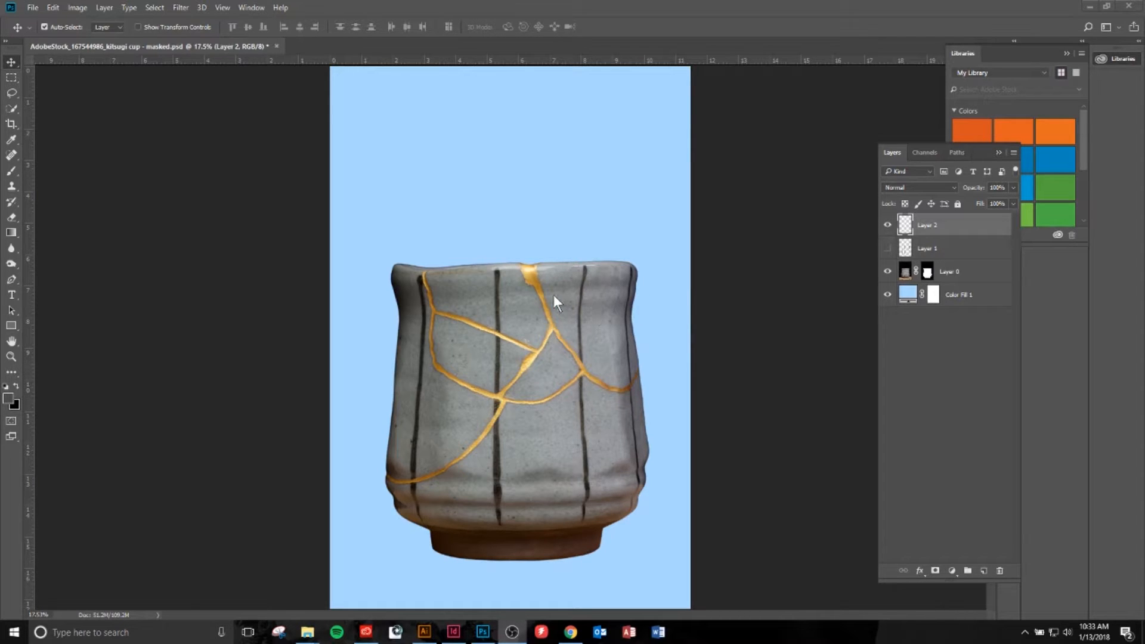
# - Clone the white rim highlight across the top end of the cup's third dark stripe with the Clone Stamp on Layer 2
pyautogui.press('z')
pyautogui.scroll(5, 584, 317)
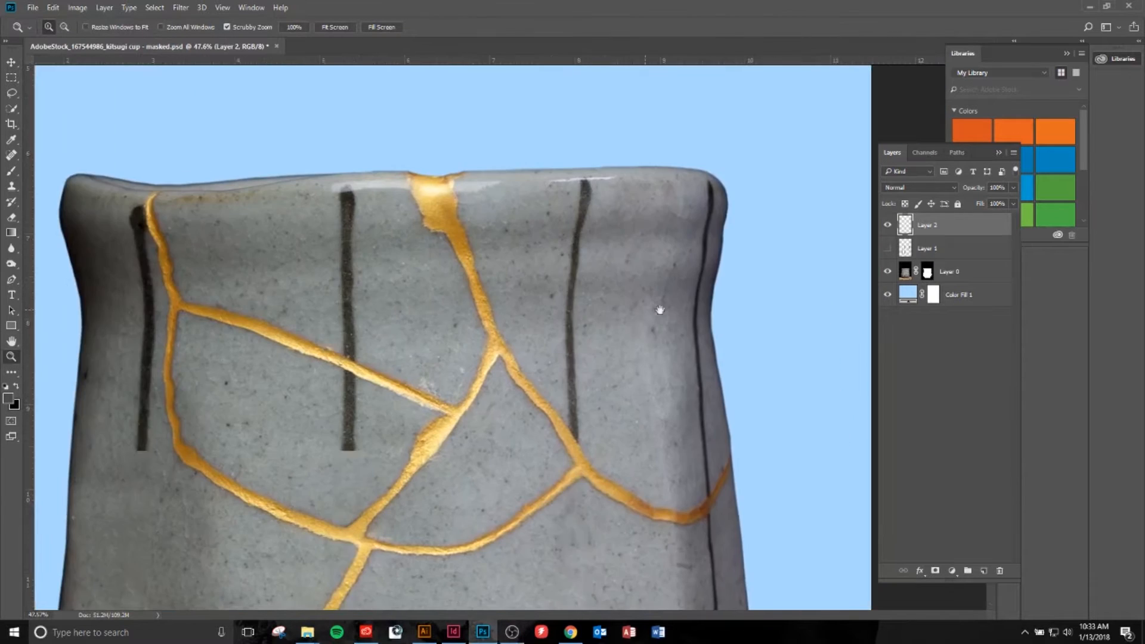
pyautogui.scroll(5, 519, 284)
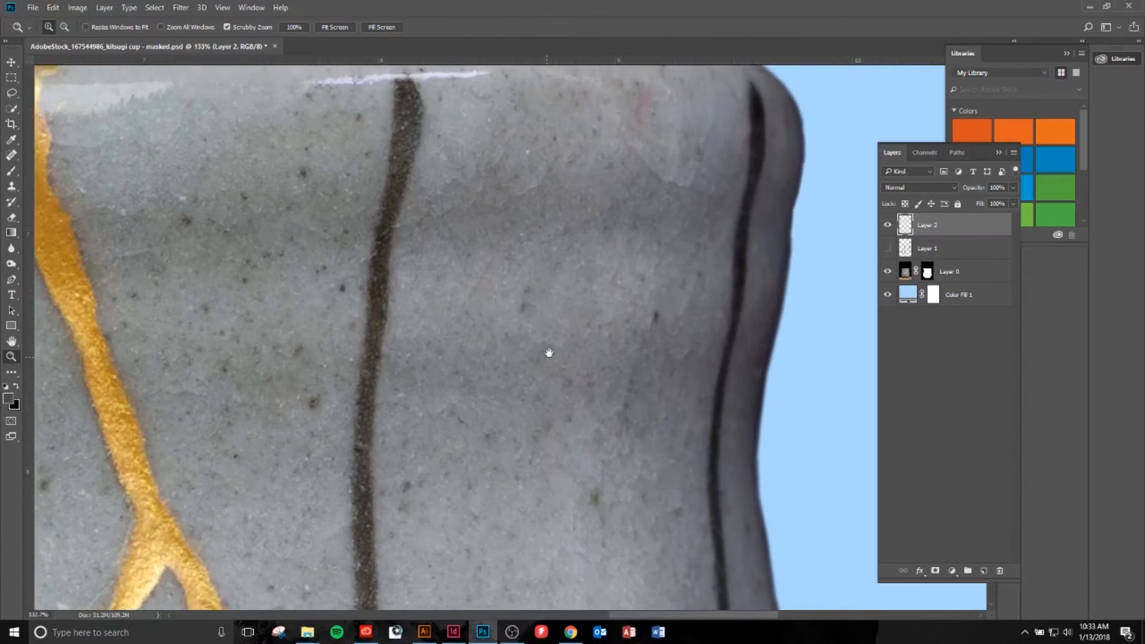
pyautogui.moveTo(502, 262); pyautogui.dragTo(526, 278)
pyautogui.moveTo(514, 230); pyautogui.dragTo(518, 325)
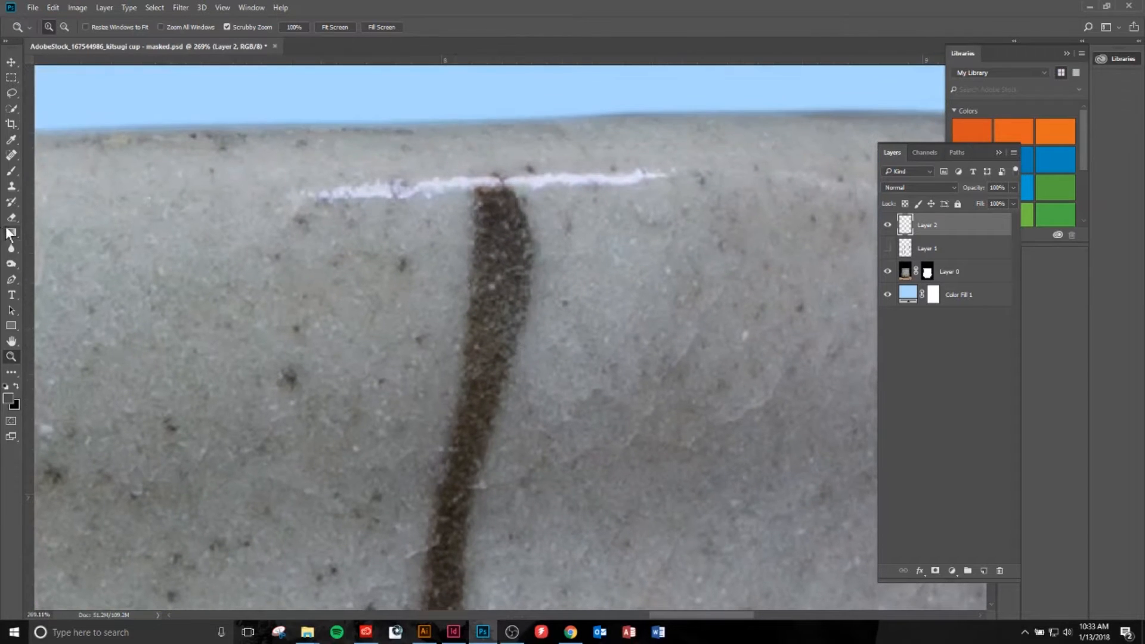
pyautogui.click(14, 185)
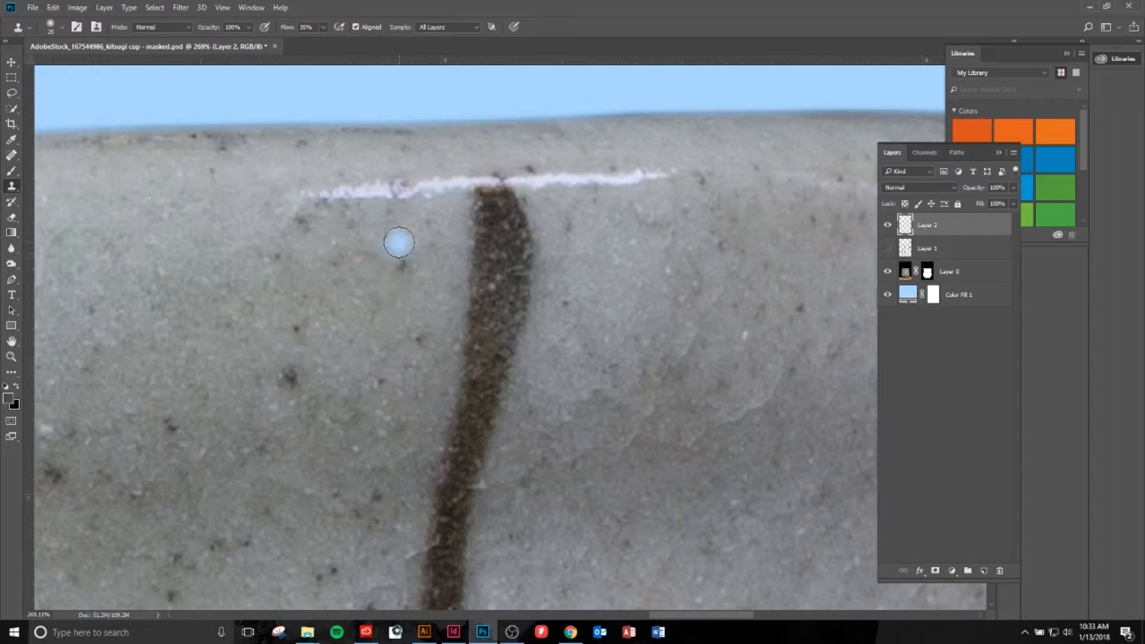
pyautogui.keyDown('alt'); pyautogui.click(400, 242); pyautogui.keyUp('alt')
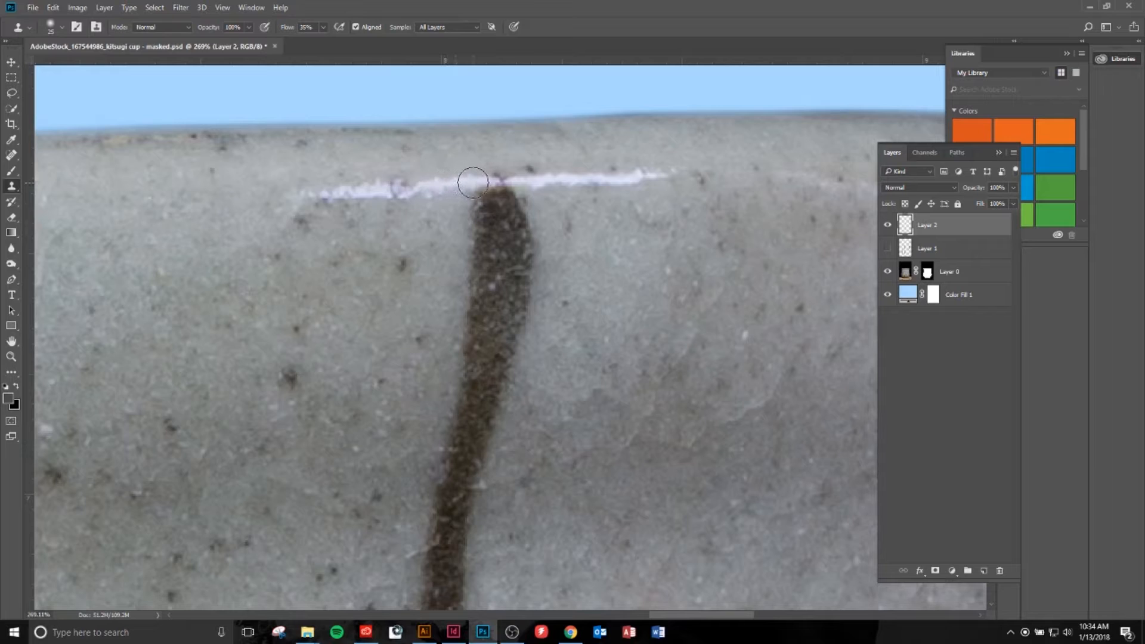
pyautogui.moveTo(475, 183); pyautogui.dragTo(503, 183)
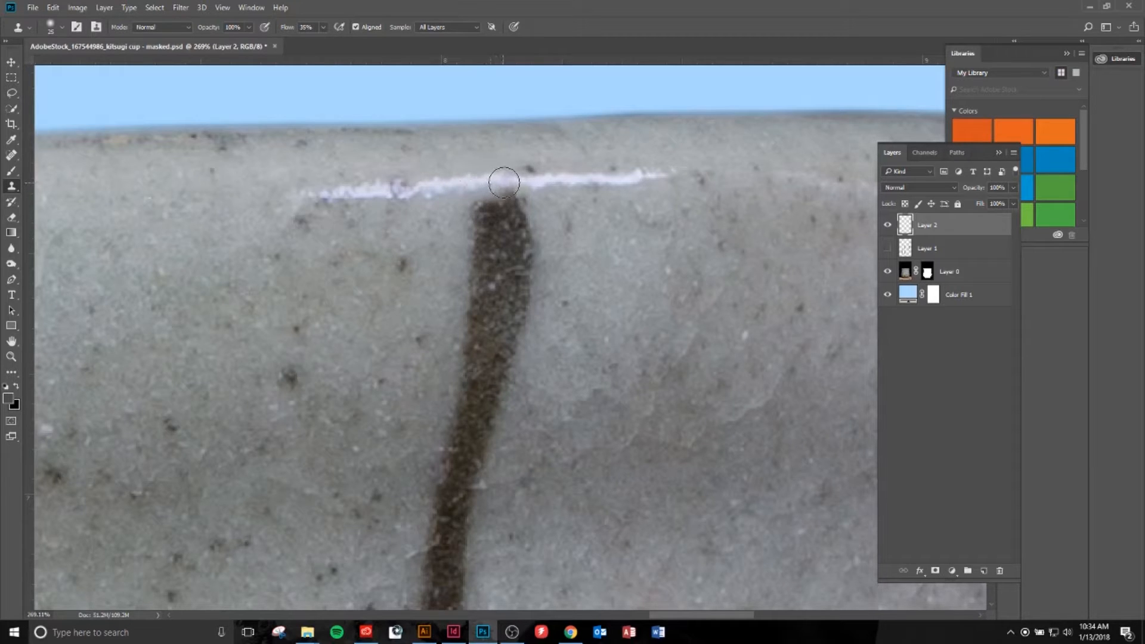
pyautogui.click(510, 184)
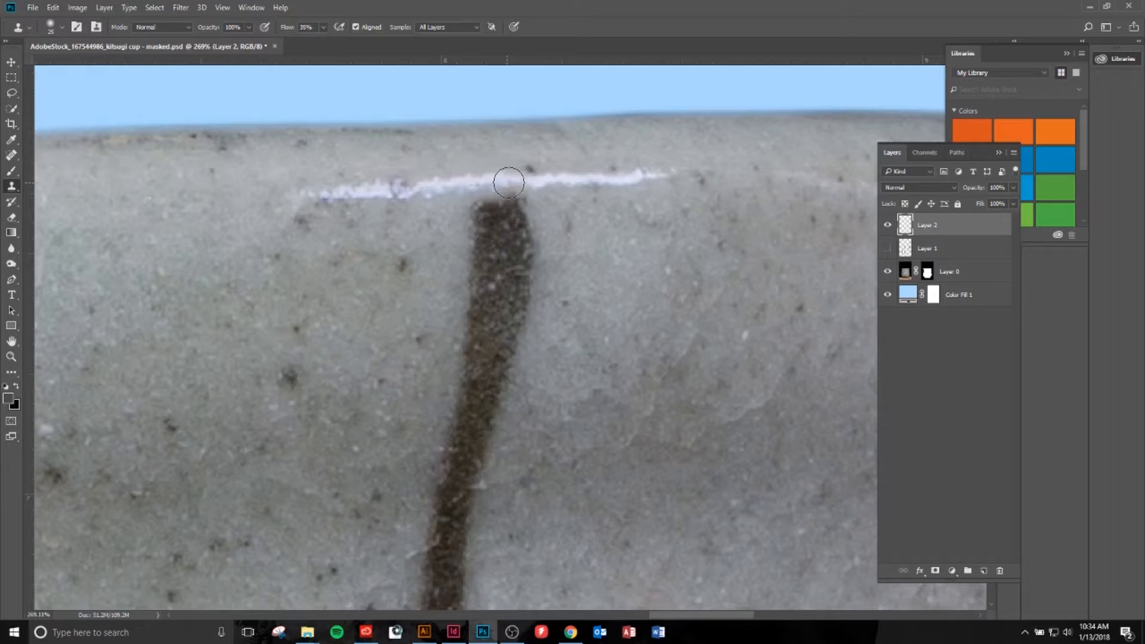
# - Reduce the Clone Stamp brush to 15 px and clone glaze over the stripe's top end just beneath the rim highlight
pyautogui.rightClick(443, 204)
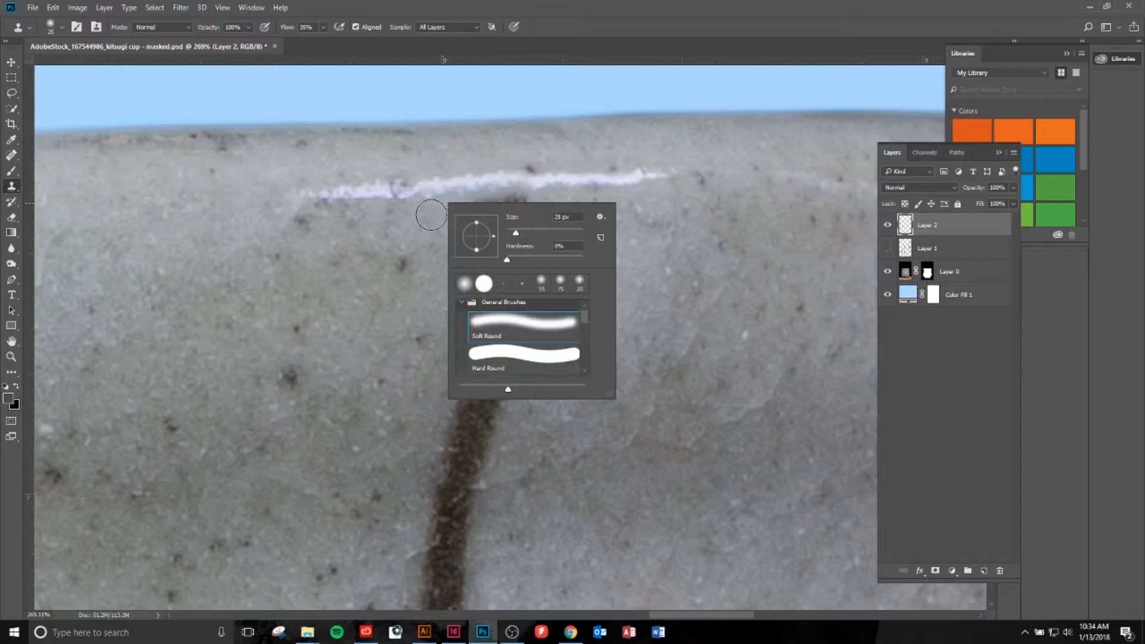
pyautogui.write('15')
pyautogui.press('Return')
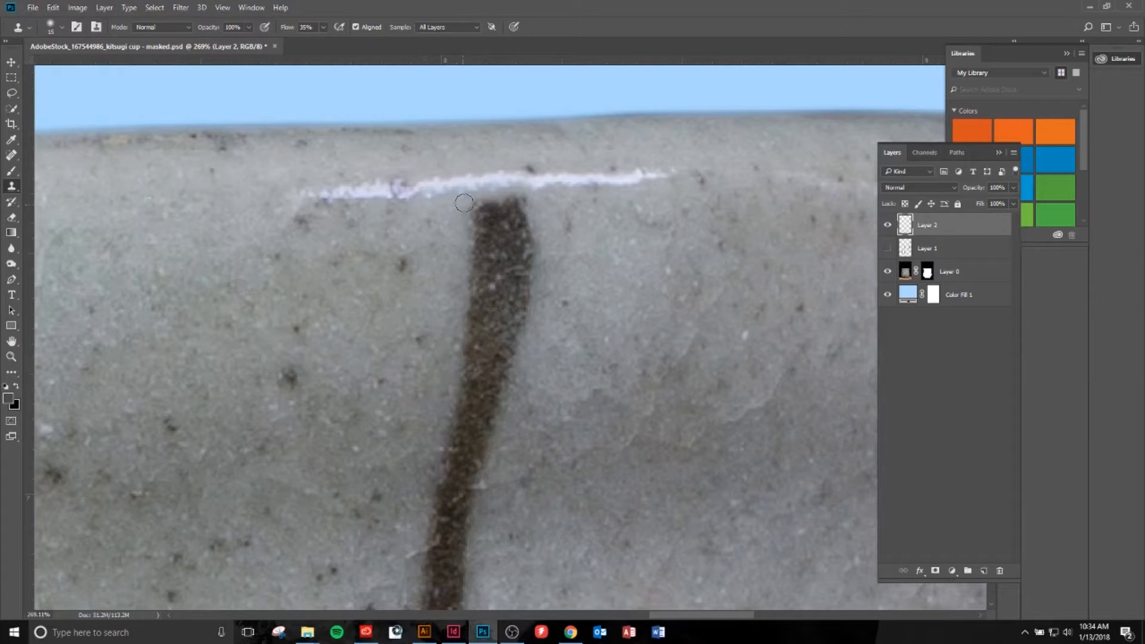
pyautogui.moveTo(477, 201); pyautogui.dragTo(513, 201)
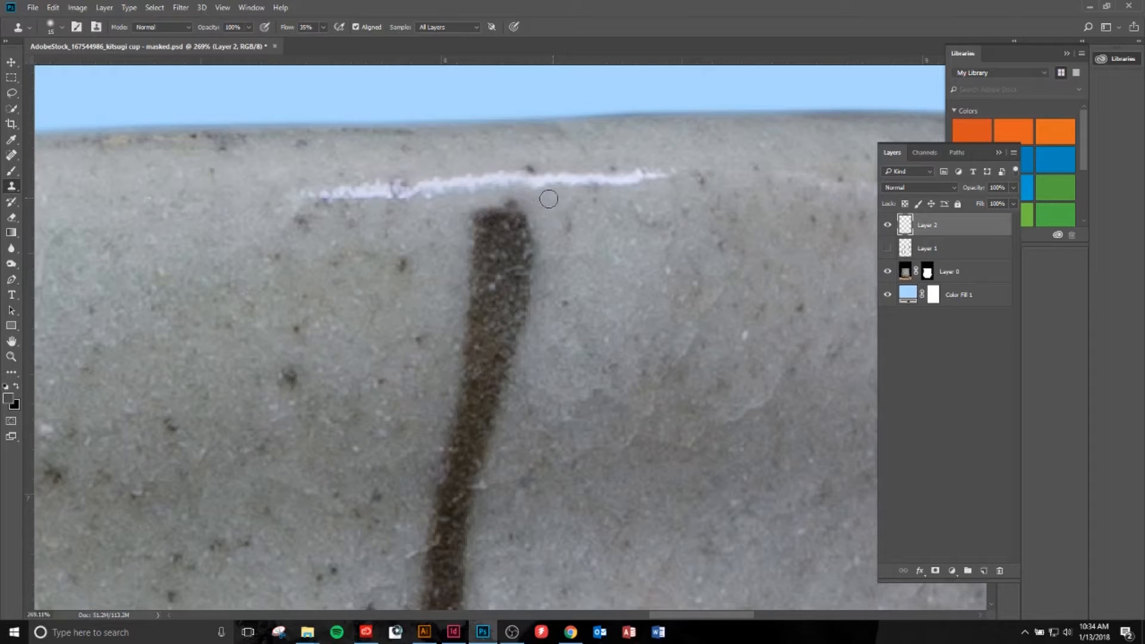
pyautogui.moveTo(507, 200); pyautogui.dragTo(515, 206)
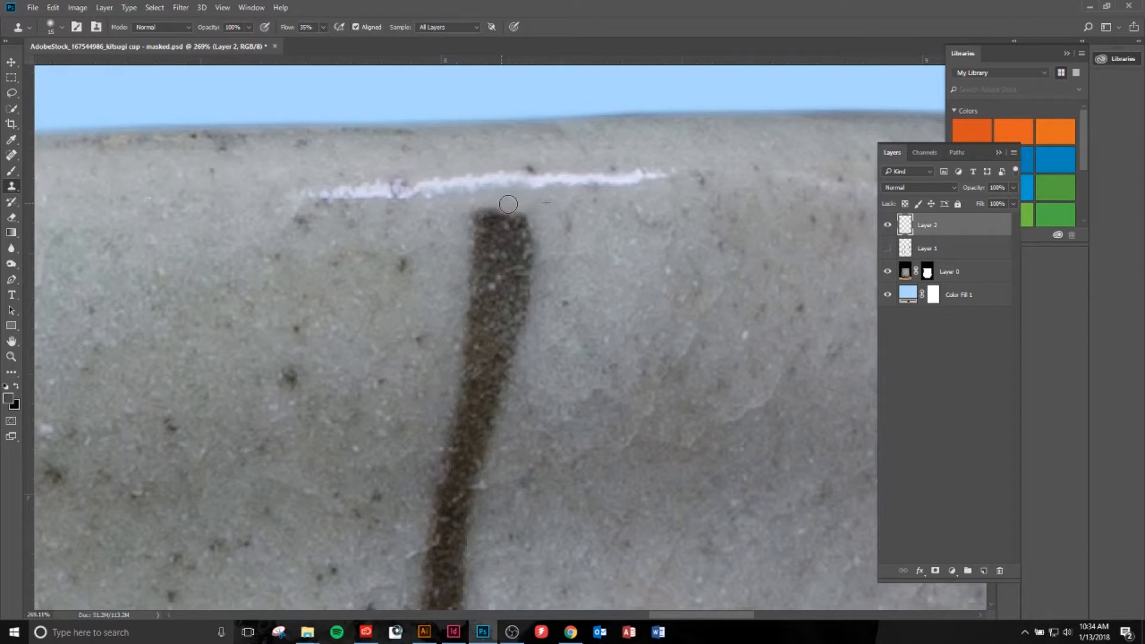
pyautogui.moveTo(455, 210); pyautogui.dragTo(480, 218)
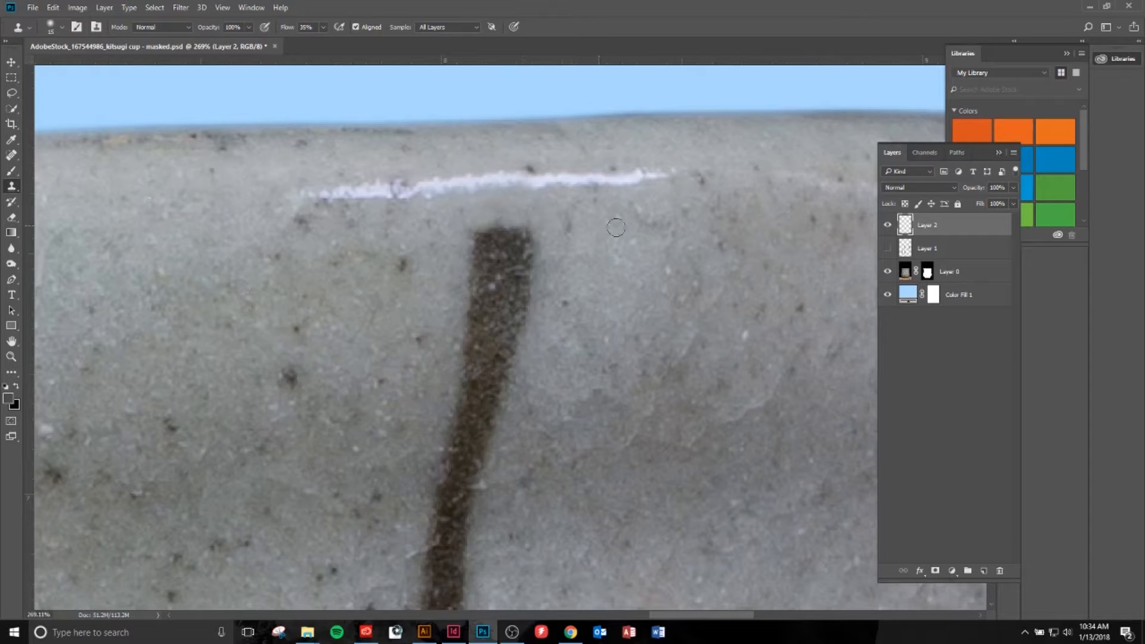
# - Set the Clone Stamp brush to 77 px and cover the upper section of the stripe with glaze sampled beside it
pyautogui.rightClick(589, 253)
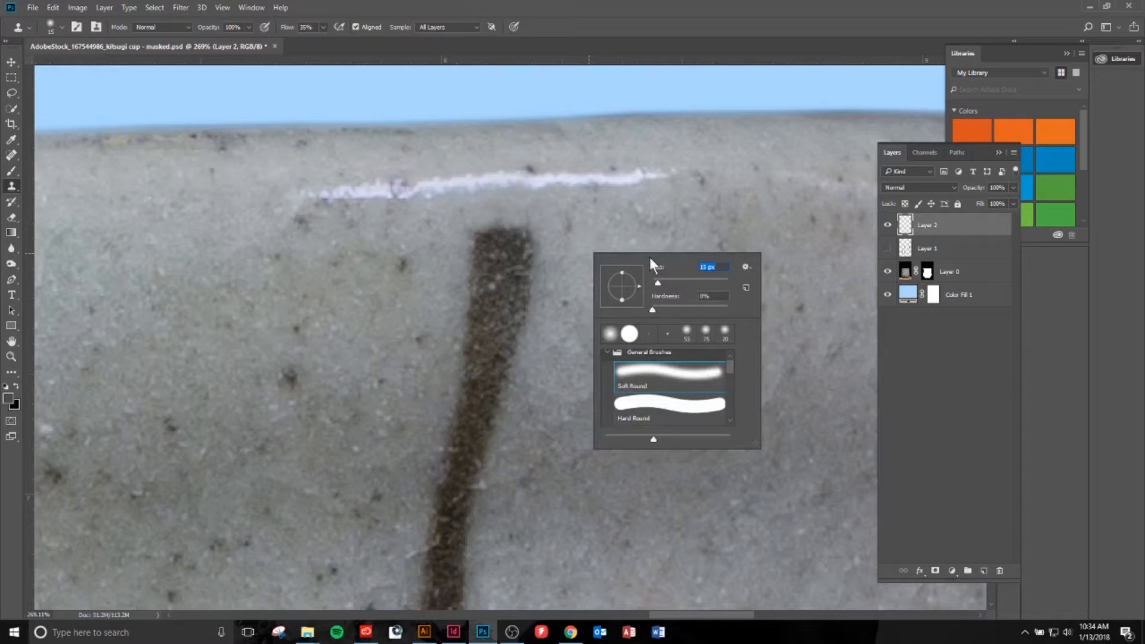
pyautogui.write('7')
pyautogui.press('Return')
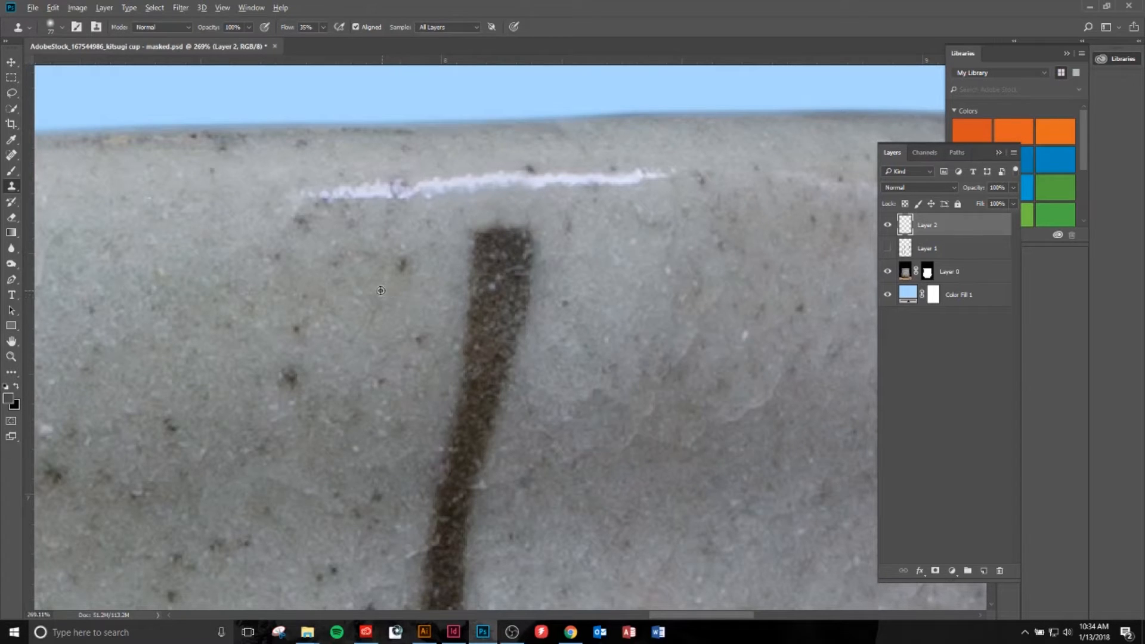
pyautogui.keyDown('alt'); pyautogui.click(371, 264); pyautogui.keyUp('alt')
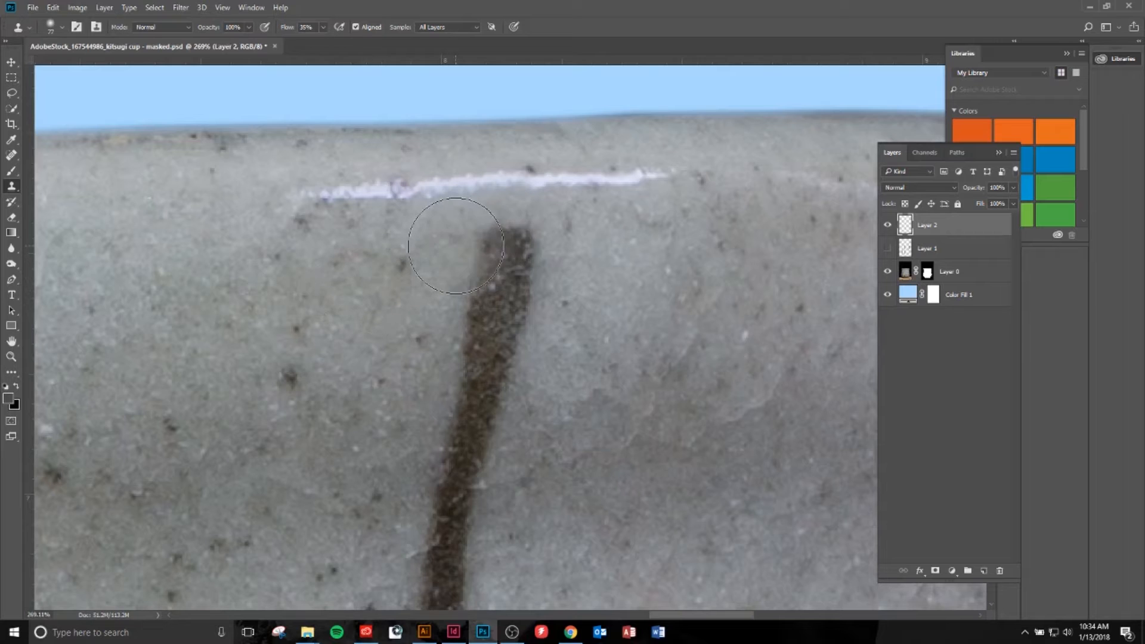
pyautogui.moveTo(478, 248)
pyautogui.mouseDown()
pyautogui.moveTo(516, 286)
pyautogui.moveTo(485, 315)
pyautogui.moveTo(505, 334)
pyautogui.moveTo(474, 347)
pyautogui.moveTo(489, 380)
pyautogui.moveTo(464, 380)
pyautogui.moveTo(458, 399)
pyautogui.moveTo(477, 417)
pyautogui.moveTo(462, 428)
pyautogui.moveTo(478, 437)
pyautogui.moveTo(455, 438)
pyautogui.moveTo(452, 474)
pyautogui.moveTo(473, 488)
pyautogui.moveTo(439, 510)
pyautogui.moveTo(470, 511)
pyautogui.moveTo(438, 540)
pyautogui.mouseUp()
pyautogui.moveTo(465, 450); pyautogui.dragTo(452, 269)
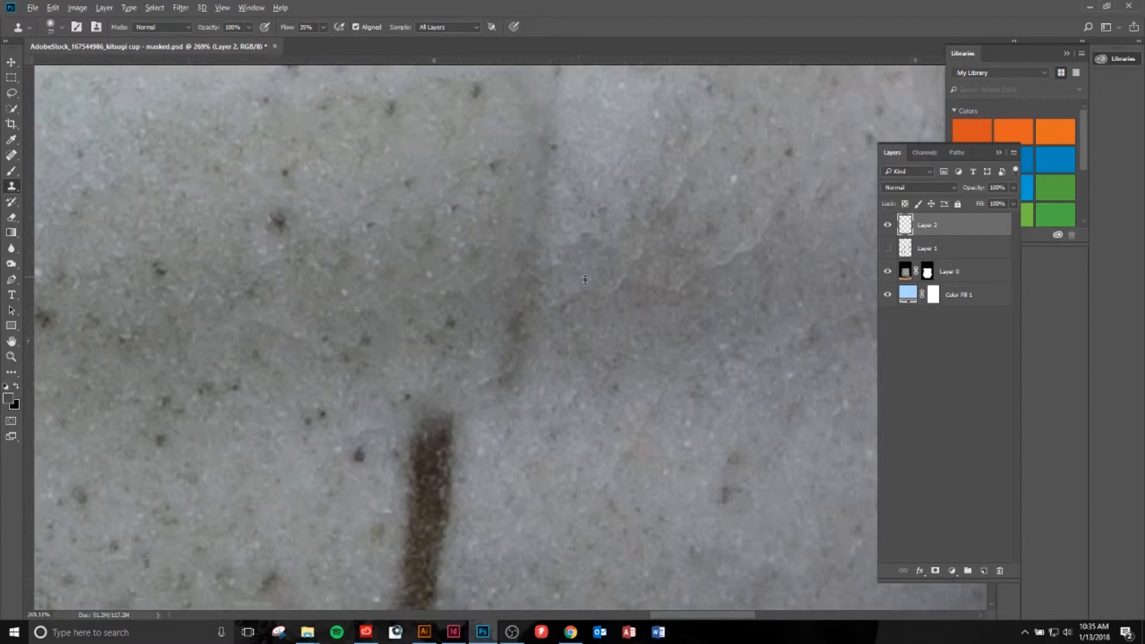
# - Resample glaze on both sides of the stripe to clone out its leftover shadow and cover the next section downward
pyautogui.keyDown('alt'); pyautogui.click(615, 297); pyautogui.keyUp('alt')
pyautogui.moveTo(541, 302)
pyautogui.mouseDown()
pyautogui.moveTo(507, 316)
pyautogui.moveTo(516, 328)
pyautogui.moveTo(536, 244)
pyautogui.moveTo(473, 346)
pyautogui.mouseUp()
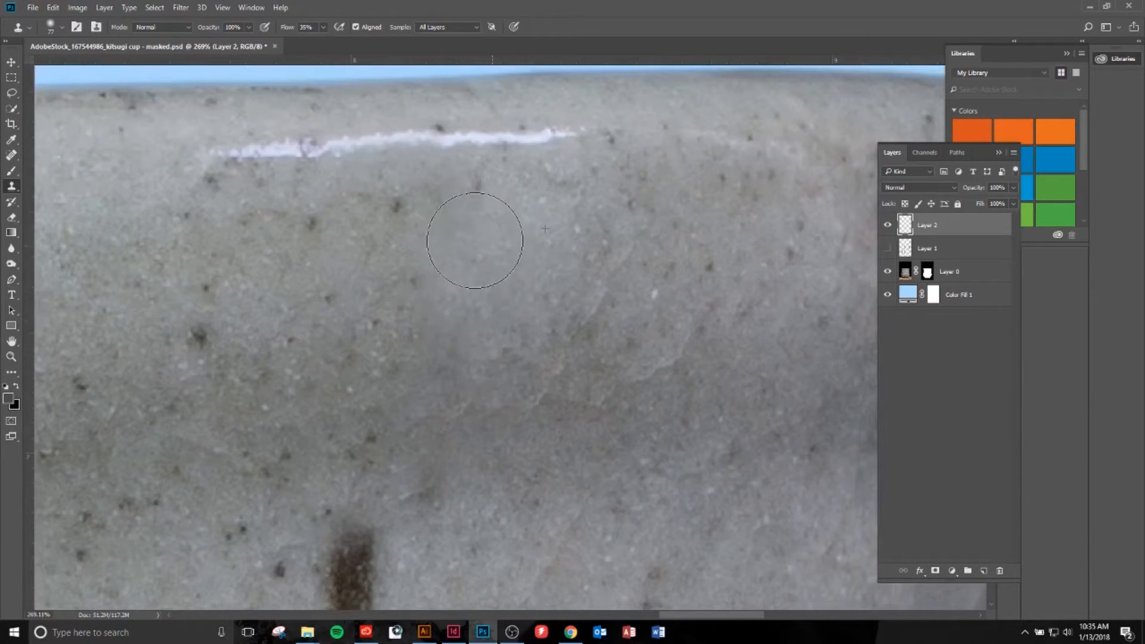
pyautogui.moveTo(490, 250); pyautogui.dragTo(476, 130)
pyautogui.moveTo(445, 235)
pyautogui.mouseDown()
pyautogui.moveTo(455, 186)
pyautogui.moveTo(498, 204)
pyautogui.moveTo(396, 254)
pyautogui.moveTo(435, 248)
pyautogui.moveTo(447, 280)
pyautogui.moveTo(429, 288)
pyautogui.moveTo(432, 306)
pyautogui.moveTo(404, 337)
pyautogui.moveTo(434, 354)
pyautogui.moveTo(413, 373)
pyautogui.moveTo(445, 391)
pyautogui.moveTo(418, 420)
pyautogui.moveTo(287, 307)
pyautogui.moveTo(366, 293)
pyautogui.moveTo(302, 300)
pyautogui.moveTo(321, 304)
pyautogui.moveTo(316, 325)
pyautogui.moveTo(336, 359)
pyautogui.mouseUp()
pyautogui.keyDown('alt'); pyautogui.click(257, 231); pyautogui.keyUp('alt')
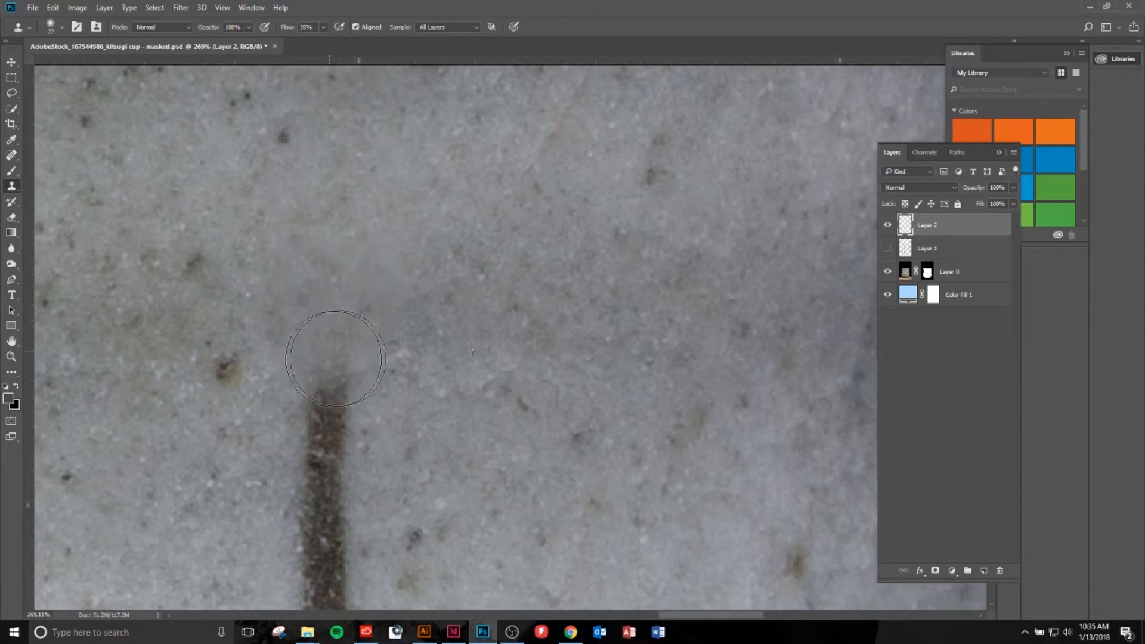
pyautogui.moveTo(285, 330); pyautogui.dragTo(537, 307)
# - Stamp a copy of the brown speck onto the cleaned area, and cover that copy with plain glaze sampled further right
pyautogui.keyDown('alt'); pyautogui.click(481, 336); pyautogui.keyUp('alt')
pyautogui.click(616, 269)
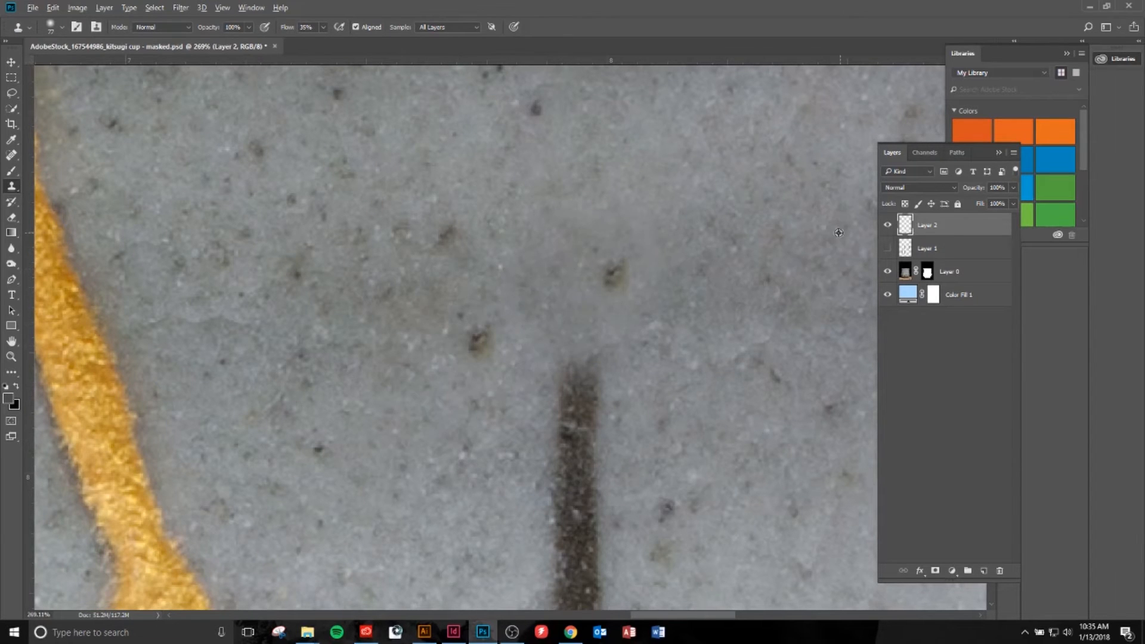
pyautogui.keyDown('alt'); pyautogui.click(747, 251); pyautogui.keyUp('alt')
pyautogui.click(616, 273)
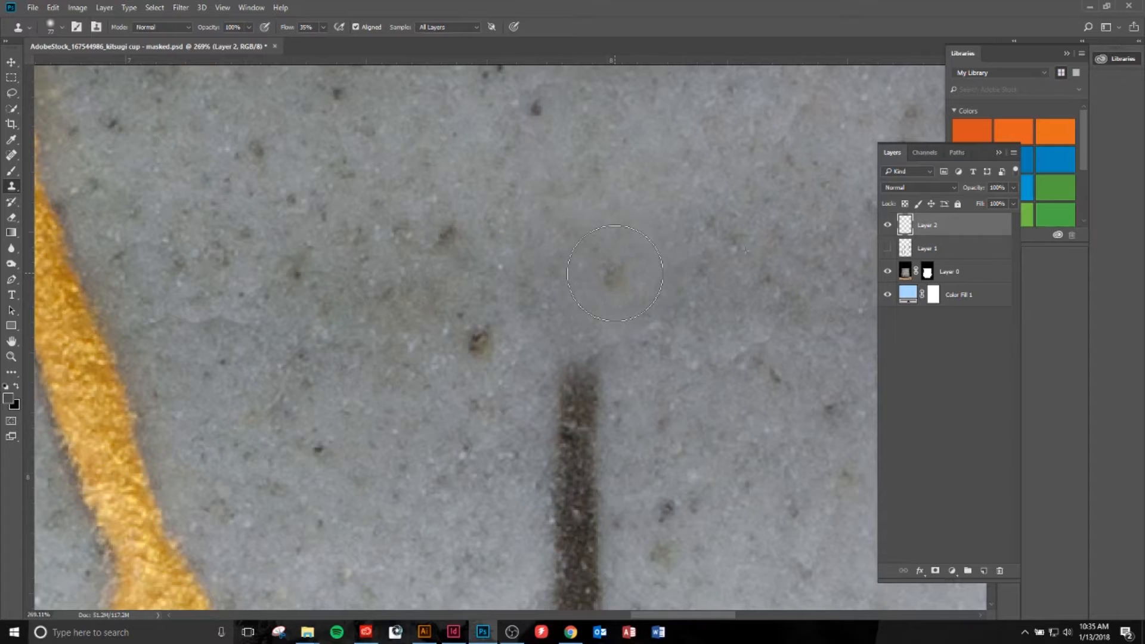
# - Clone glaze over the section of the stripe beside the fork in the gold seam
pyautogui.scroll(-3, 573, 263)
pyautogui.scroll(-3, 644, 238)
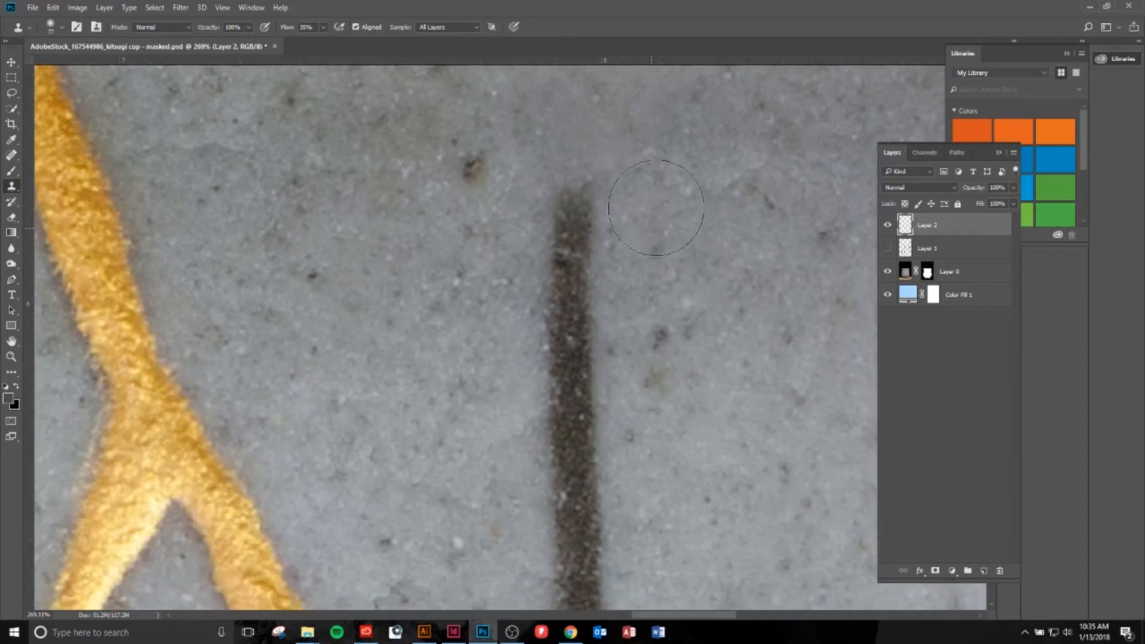
pyautogui.moveTo(566, 186)
pyautogui.mouseDown()
pyautogui.moveTo(556, 224)
pyautogui.moveTo(576, 242)
pyautogui.moveTo(539, 237)
pyautogui.moveTo(555, 231)
pyautogui.moveTo(552, 258)
pyautogui.moveTo(577, 280)
pyautogui.moveTo(581, 314)
pyautogui.moveTo(568, 341)
pyautogui.moveTo(543, 348)
pyautogui.moveTo(594, 355)
pyautogui.moveTo(566, 363)
pyautogui.moveTo(643, 416)
pyautogui.moveTo(557, 412)
pyautogui.moveTo(570, 459)
pyautogui.mouseUp()
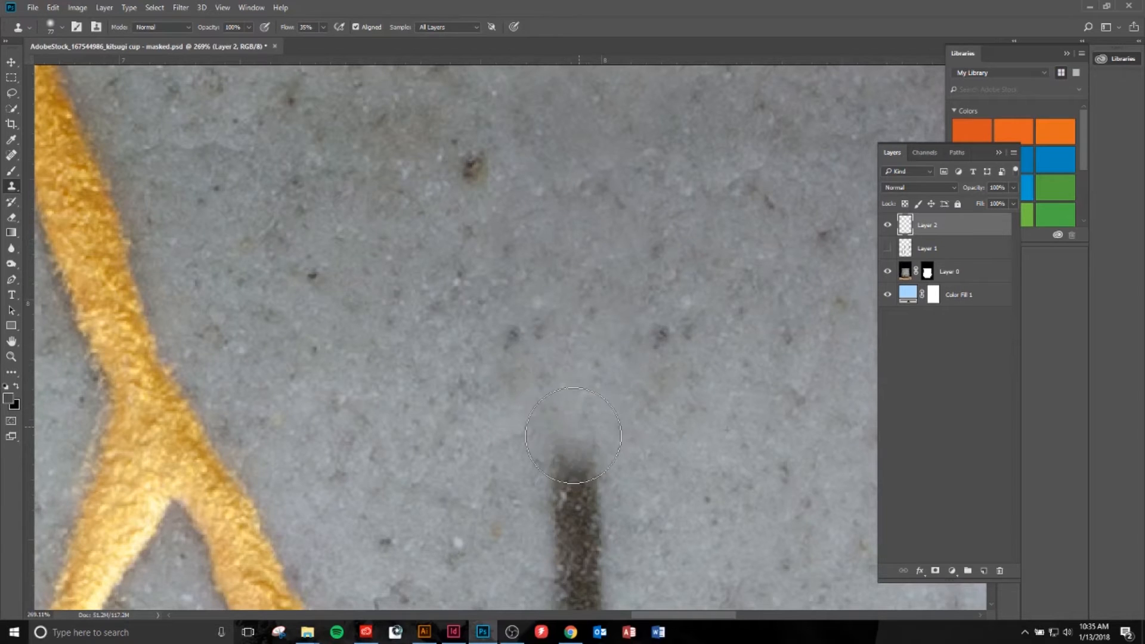
pyautogui.moveTo(506, 266); pyautogui.dragTo(459, 97)
pyautogui.scroll(3, 442, 241)
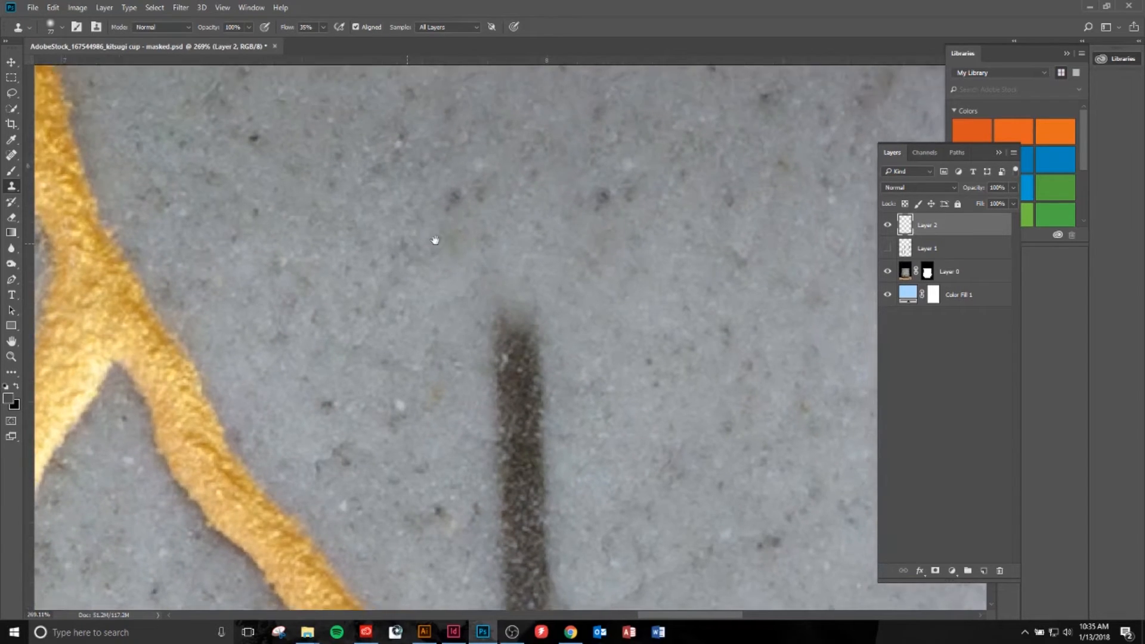
# - Clone out the remaining stretch of the stripe down to where it meets the diagonal gold seam
pyautogui.moveTo(428, 316); pyautogui.dragTo(420, 230)
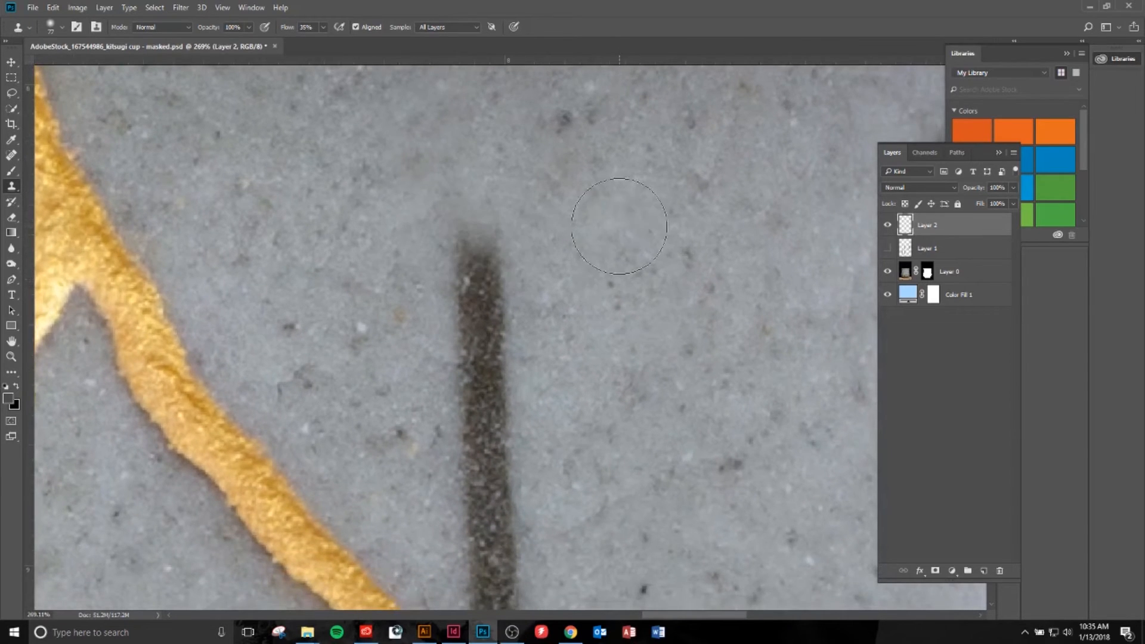
pyautogui.moveTo(513, 243)
pyautogui.mouseDown()
pyautogui.moveTo(479, 255)
pyautogui.moveTo(438, 246)
pyautogui.moveTo(473, 258)
pyautogui.moveTo(453, 301)
pyautogui.moveTo(484, 312)
pyautogui.moveTo(490, 349)
pyautogui.moveTo(481, 445)
pyautogui.moveTo(491, 368)
pyautogui.moveTo(502, 391)
pyautogui.moveTo(499, 339)
pyautogui.moveTo(505, 386)
pyautogui.moveTo(486, 203)
pyautogui.mouseUp()
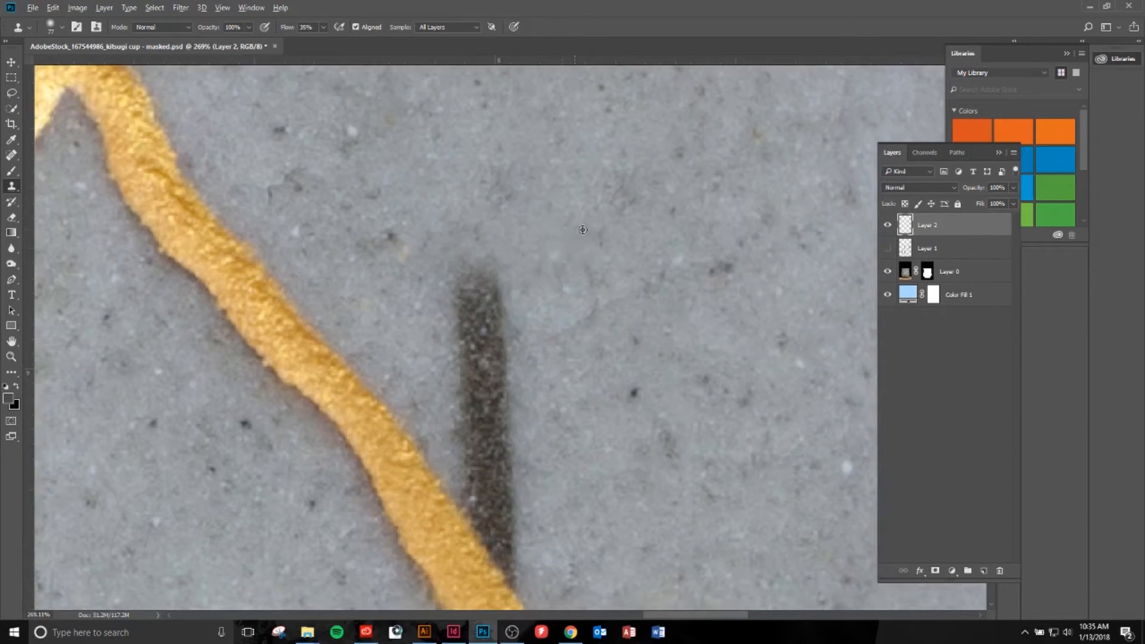
pyautogui.moveTo(486, 346)
pyautogui.mouseDown()
pyautogui.moveTo(494, 274)
pyautogui.moveTo(478, 327)
pyautogui.moveTo(479, 406)
pyautogui.mouseUp()
pyautogui.moveTo(479, 412)
pyautogui.mouseDown()
pyautogui.moveTo(455, 222)
pyautogui.moveTo(519, 320)
pyautogui.moveTo(488, 275)
pyautogui.moveTo(496, 296)
pyautogui.moveTo(509, 292)
pyautogui.moveTo(468, 225)
pyautogui.moveTo(496, 218)
pyautogui.mouseUp()
pyautogui.keyDown('alt'); pyautogui.click(552, 291); pyautogui.keyUp('alt')
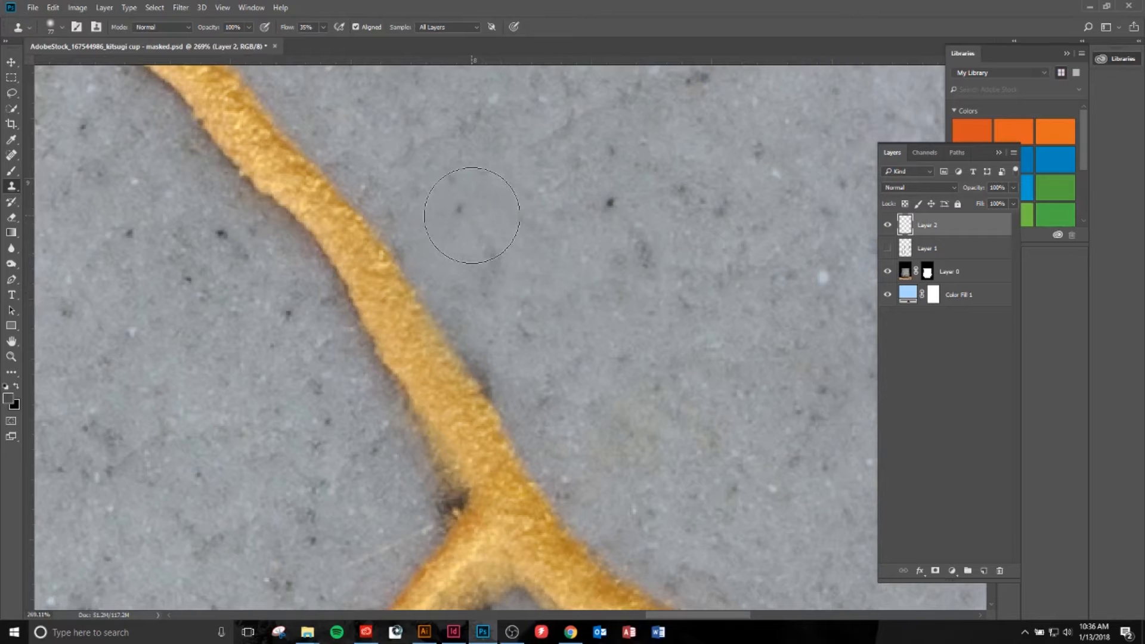
# - Reduce the Clone Stamp brush to 15 px and clean the dark stripe remnant off the gold seam's right edge
pyautogui.moveTo(542, 286); pyautogui.dragTo(535, 204)
pyautogui.rightClick(500, 231)
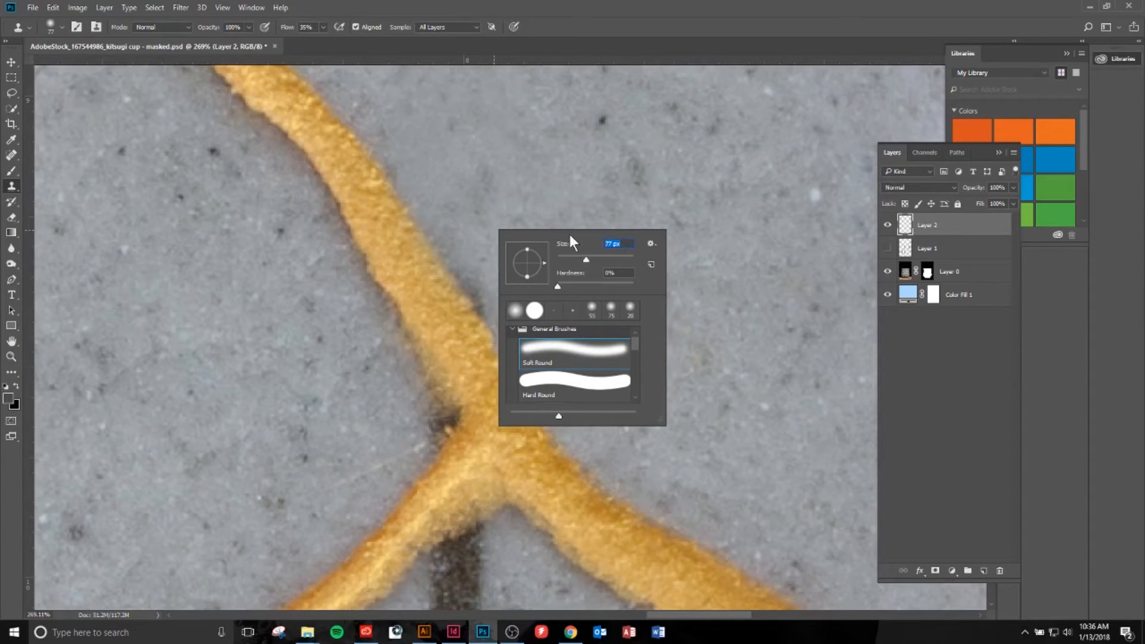
pyautogui.write('15')
pyautogui.press('Return')
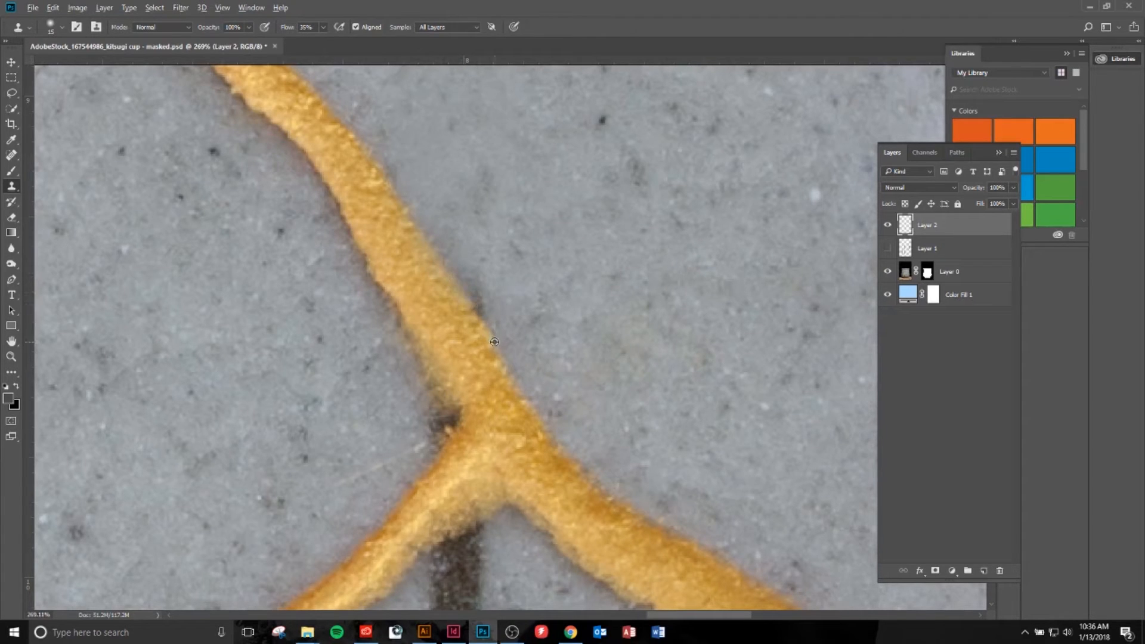
pyautogui.moveTo(488, 319); pyautogui.dragTo(471, 297)
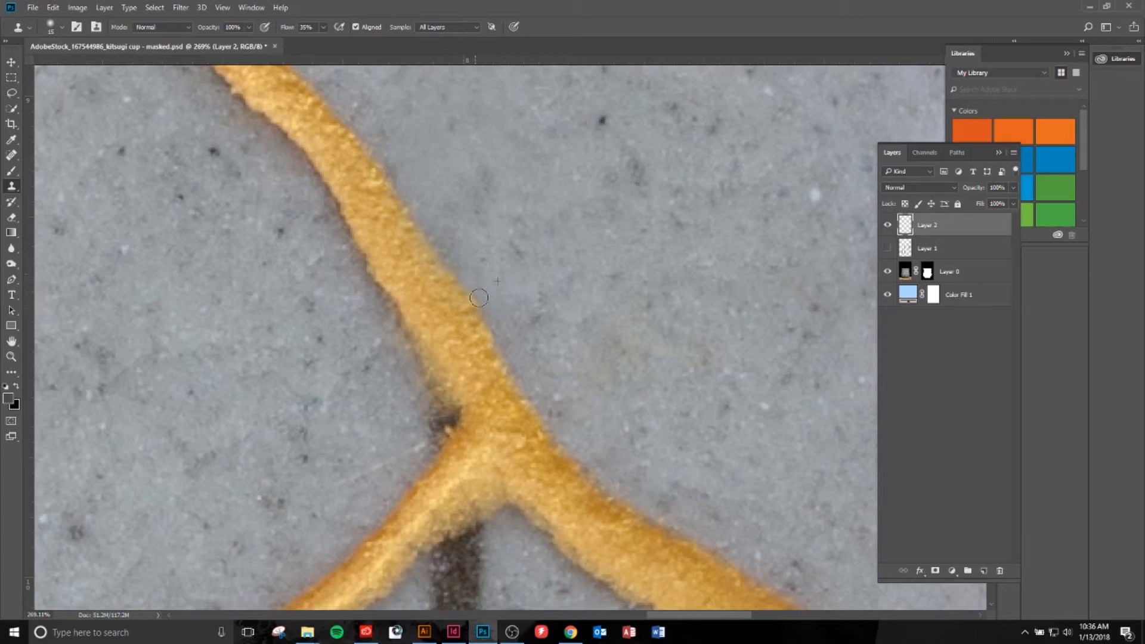
# - Clone out the dark stripe remnant in the notch to the left of the gold seam junction
pyautogui.moveTo(566, 235); pyautogui.dragTo(537, 173)
pyautogui.moveTo(539, 265); pyautogui.dragTo(545, 230)
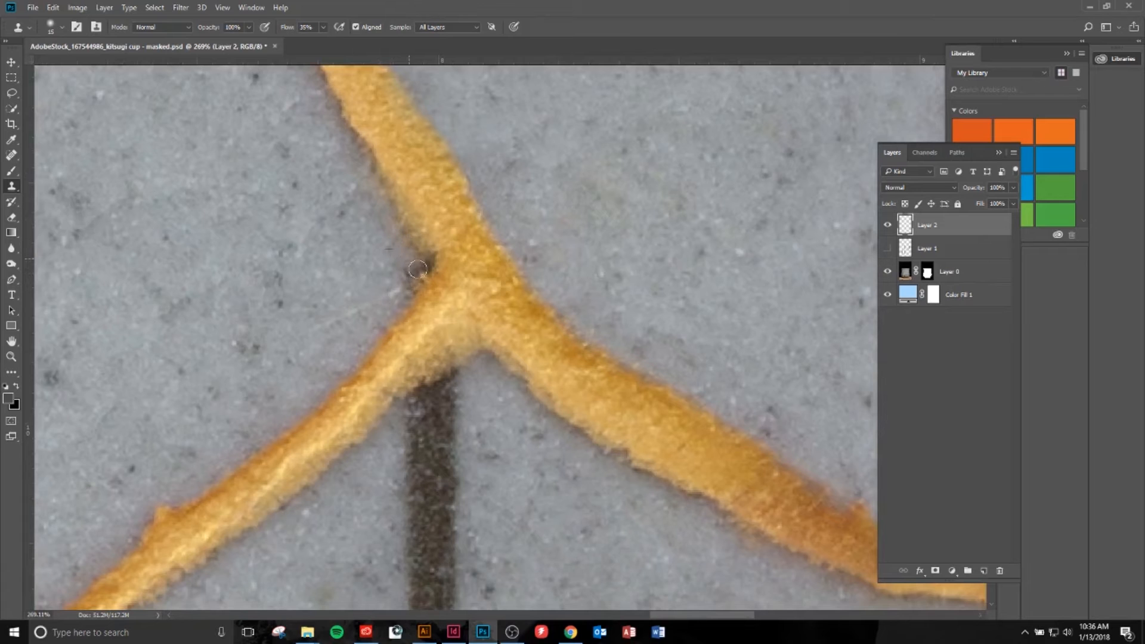
pyautogui.scroll(-3, 417, 274)
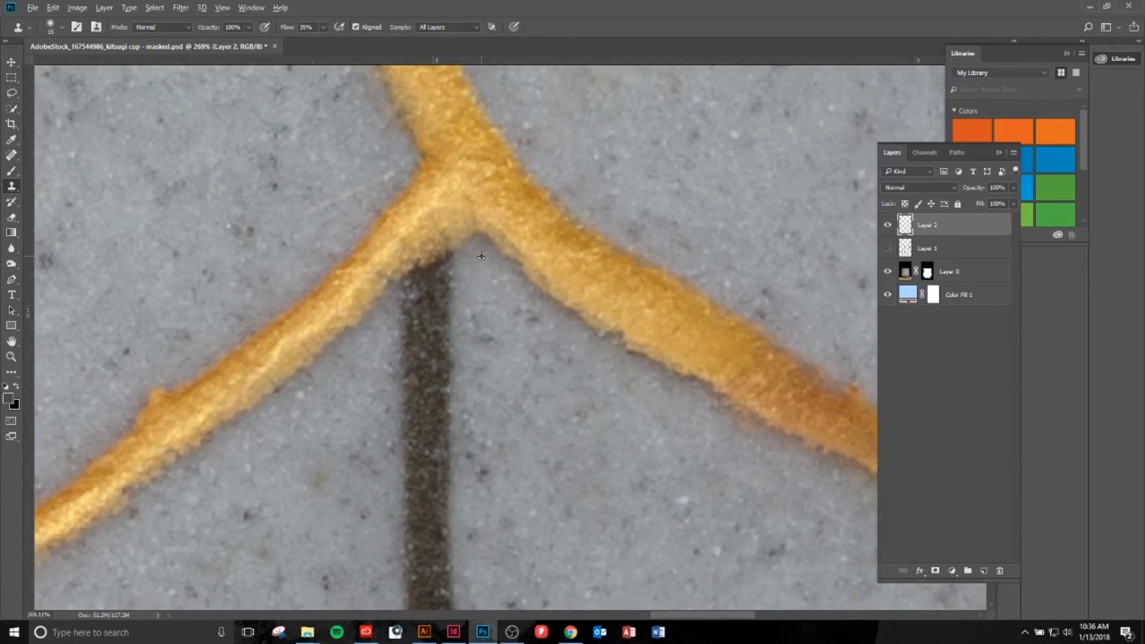
# - Clone glaze along the underside of the gold junction to detach the stripe cleanly from the seam's edge
pyautogui.keyDown('alt'); pyautogui.click(368, 326); pyautogui.keyUp('alt')
pyautogui.moveTo(404, 298)
pyautogui.mouseDown()
pyautogui.moveTo(375, 334)
pyautogui.moveTo(435, 280)
pyautogui.moveTo(399, 315)
pyautogui.mouseUp()
pyautogui.moveTo(446, 251); pyautogui.dragTo(399, 273)
pyautogui.moveTo(462, 257); pyautogui.dragTo(410, 278)
pyautogui.moveTo(507, 338); pyautogui.dragTo(531, 256)
pyautogui.moveTo(504, 209)
pyautogui.mouseDown()
pyautogui.moveTo(416, 240)
pyautogui.moveTo(435, 237)
pyautogui.moveTo(446, 349)
pyautogui.mouseUp()
# - Set the Clone Stamp brush to 75 px and cover the stripe below the gold junction with glaze sampled beside it
pyautogui.rightClick(545, 263)
pyautogui.write('75')
pyautogui.press('Return')
pyautogui.keyDown('alt'); pyautogui.click(527, 292); pyautogui.keyUp('alt')
pyautogui.moveTo(453, 421)
pyautogui.mouseDown()
pyautogui.moveTo(472, 299)
pyautogui.moveTo(482, 478)
pyautogui.mouseUp()
pyautogui.moveTo(482, 501); pyautogui.dragTo(485, 388)
pyautogui.moveTo(495, 543); pyautogui.dragTo(525, 251)
pyautogui.moveTo(518, 251); pyautogui.dragTo(532, 312)
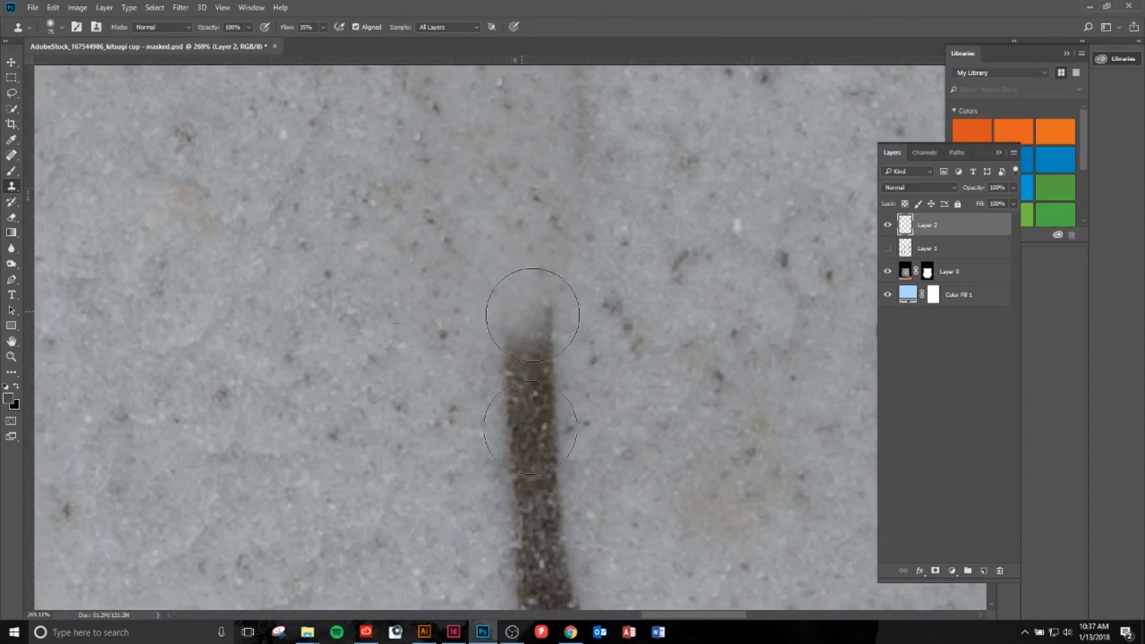
# - Continue cloning glaze down the stripe through the lower body of the cup, resampling from the right side
pyautogui.moveTo(558, 424); pyautogui.dragTo(585, 271)
pyautogui.moveTo(588, 262); pyautogui.dragTo(604, 447)
pyautogui.moveTo(617, 514); pyautogui.dragTo(581, 295)
pyautogui.moveTo(567, 268); pyautogui.dragTo(579, 358)
pyautogui.keyDown('alt'); pyautogui.click(731, 297); pyautogui.keyUp('alt')
pyautogui.moveTo(547, 297)
pyautogui.mouseDown()
pyautogui.moveTo(564, 388)
pyautogui.moveTo(555, 299)
pyautogui.moveTo(561, 502)
pyautogui.mouseUp()
# - Clone out the last part of the stripe across the cup's lower ridges down to the brown base
pyautogui.scroll(-5, 541, 278)
pyautogui.press('z')
pyautogui.press('b')
pyautogui.press('s')
pyautogui.moveTo(625, 449); pyautogui.dragTo(625, 339)
pyautogui.moveTo(578, 400); pyautogui.dragTo(591, 478)
pyautogui.moveTo(592, 483); pyautogui.dragTo(583, 339)
pyautogui.moveTo(573, 352); pyautogui.dragTo(522, 576)
# - Toggle Layer 2's visibility to compare the whole cup with and without the stripe retouching
pyautogui.hotkey('ctrl', '-')
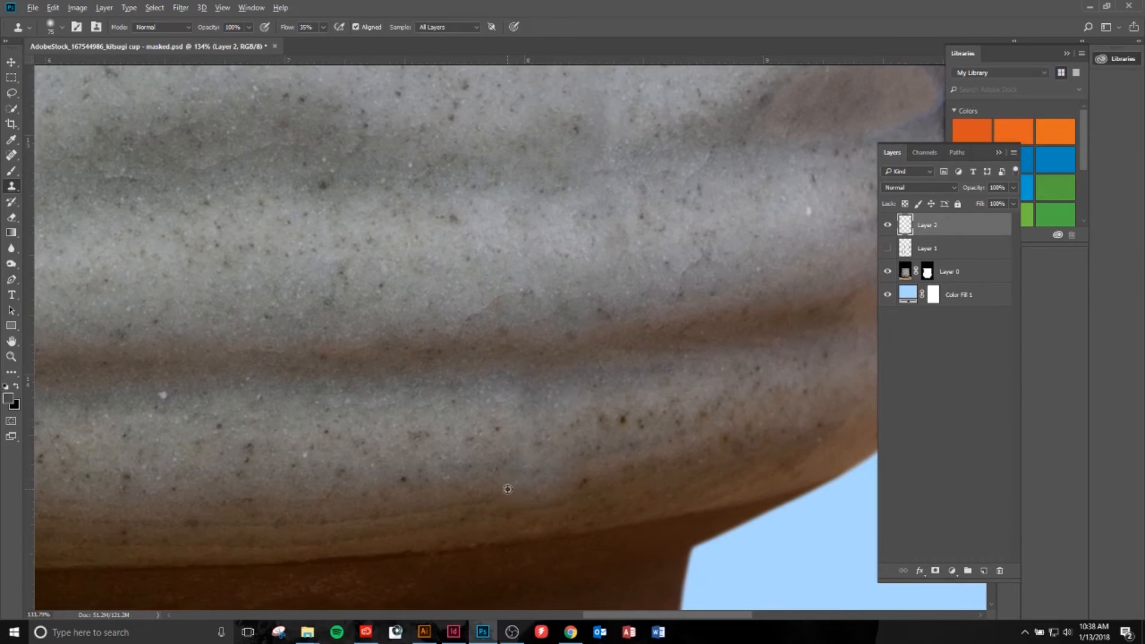
pyautogui.hotkey('ctrl', '-')
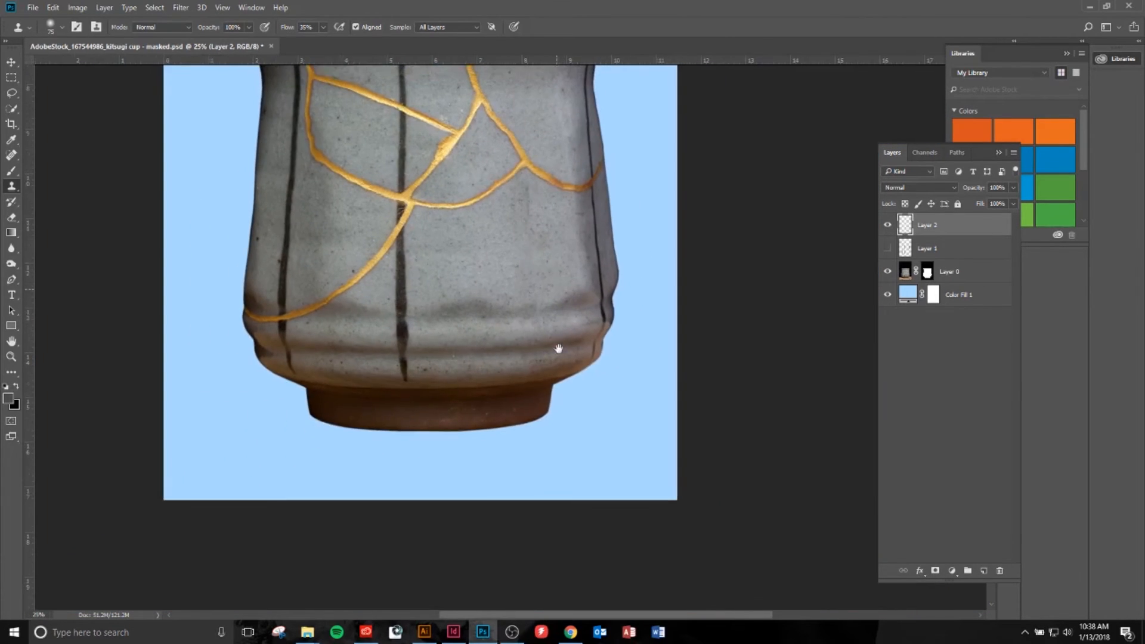
pyautogui.scroll(5, 558, 337)
pyautogui.scroll(-1, 557, 333)
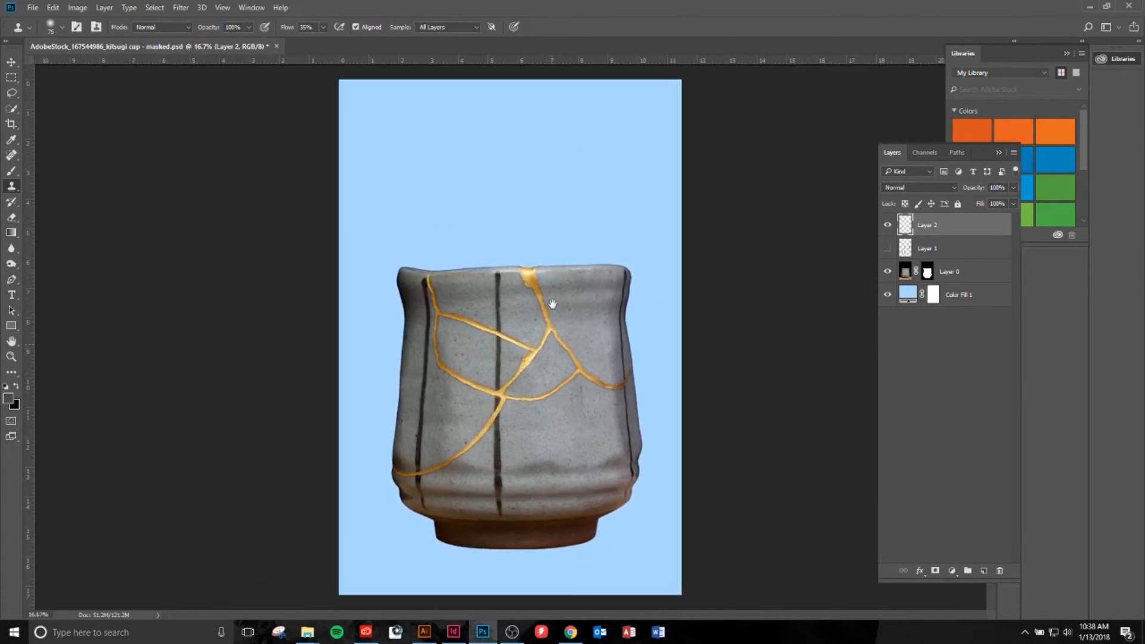
pyautogui.click(888, 226)
pyautogui.click(888, 226)
# - Clone over the faint repeated marks left by the removed stripe just below the gold junction, using newly sampled glaze
pyautogui.press('z')
pyautogui.moveTo(572, 388); pyautogui.dragTo(651, 408)
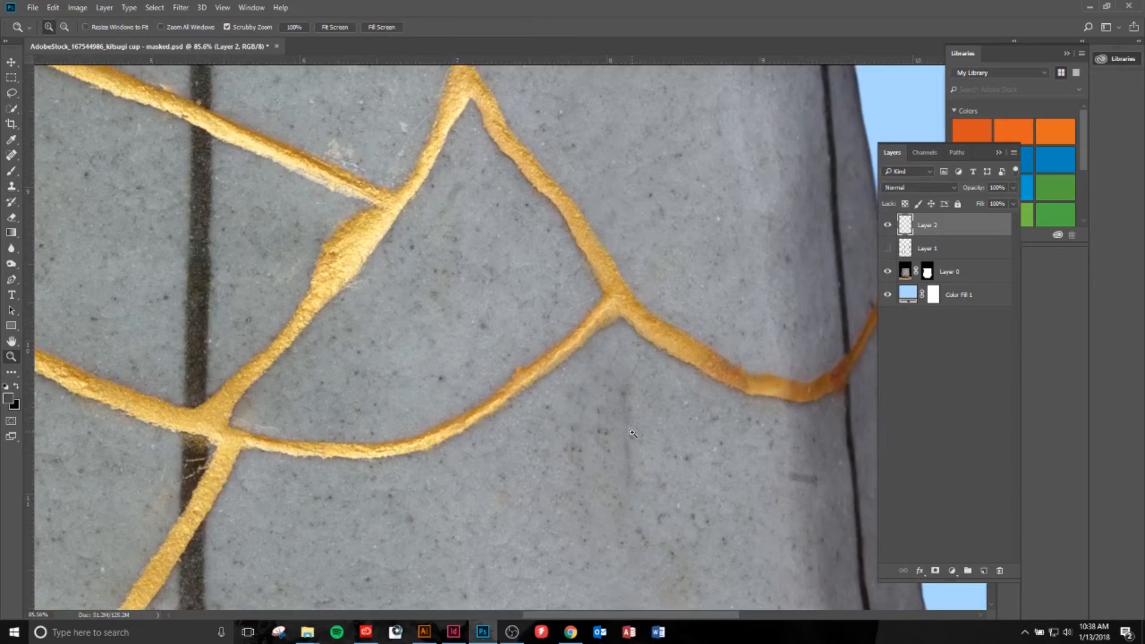
pyautogui.press('s')
pyautogui.moveTo(624, 499)
pyautogui.mouseDown()
pyautogui.moveTo(634, 384)
pyautogui.moveTo(612, 341)
pyautogui.moveTo(593, 356)
pyautogui.moveTo(592, 340)
pyautogui.moveTo(562, 354)
pyautogui.mouseUp()
pyautogui.keyDown('alt'); pyautogui.click(664, 338); pyautogui.keyUp('alt')
pyautogui.keyDown('alt'); pyautogui.click(643, 389); pyautogui.keyUp('alt')
pyautogui.moveTo(600, 371)
pyautogui.mouseDown()
pyautogui.moveTo(588, 348)
pyautogui.moveTo(615, 333)
pyautogui.mouseUp()
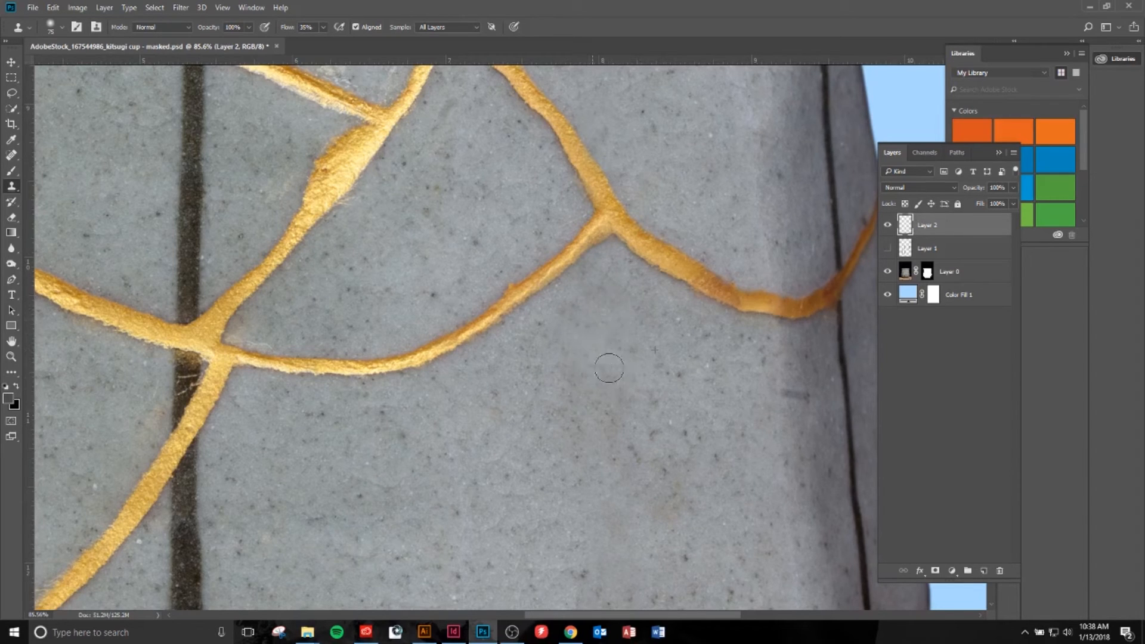
pyautogui.moveTo(493, 410); pyautogui.dragTo(458, 502)
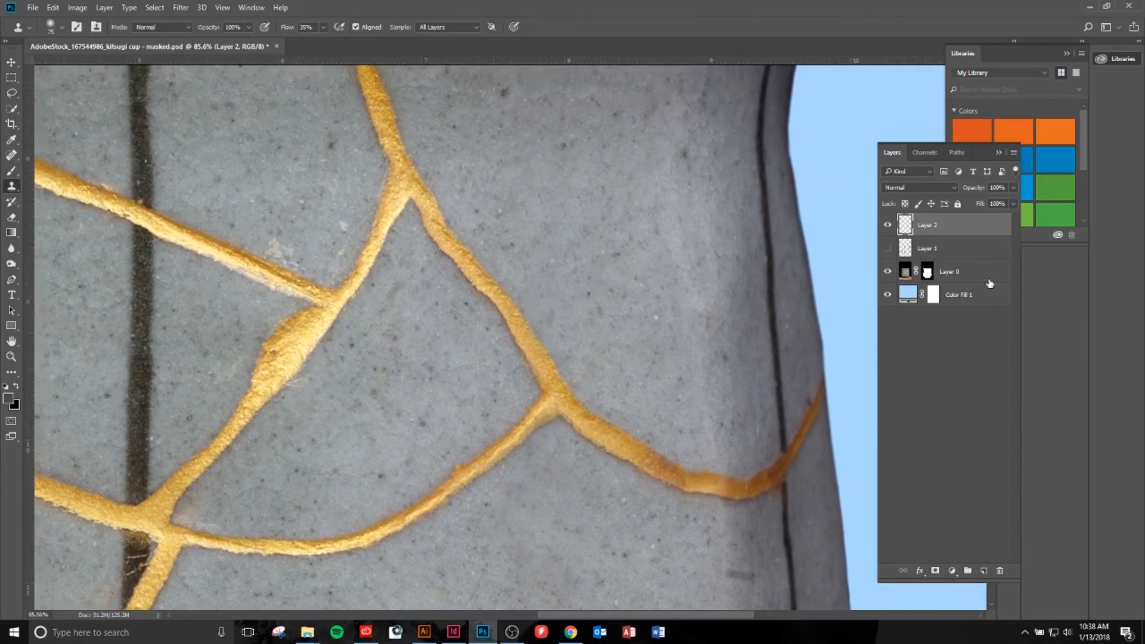
# - Fit the whole image in view and switch Layer 2 off and on repeatedly to check the finished stripe removal
pyautogui.hotkey('ctrl', '0')
pyautogui.click(888, 225)
pyautogui.click(888, 225)
pyautogui.click(888, 225)
pyautogui.click(888, 225)
pyautogui.click(888, 225)
pyautogui.click(888, 225)
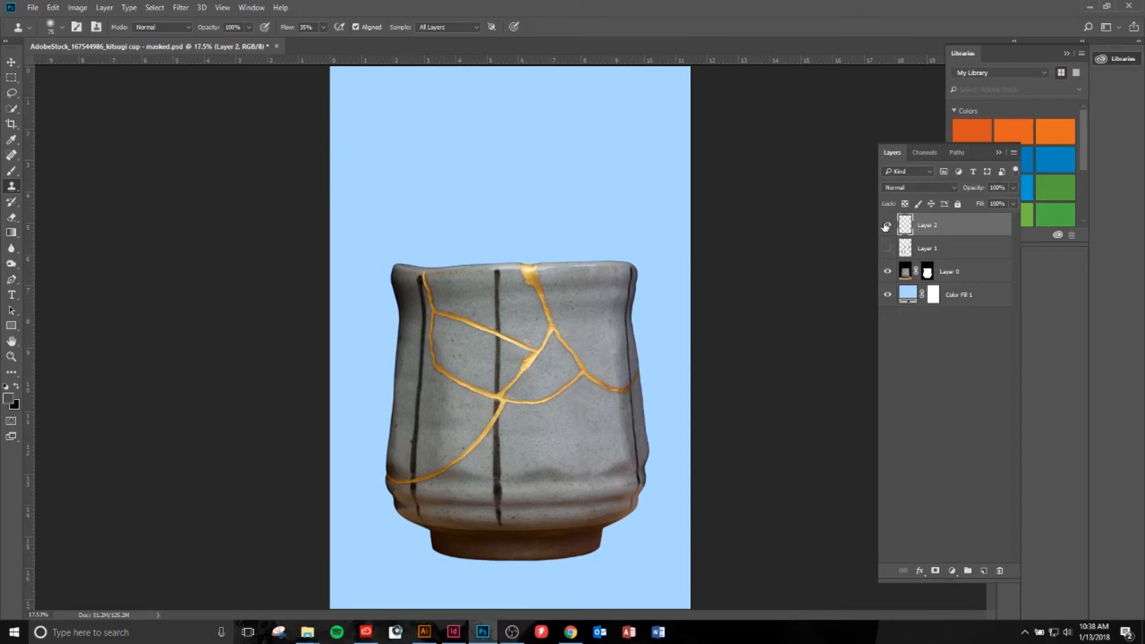
# - Hide Layer 2 and show Layer 1 to display the version with all the stripes removed
pyautogui.click(888, 225)
pyautogui.click(888, 248)
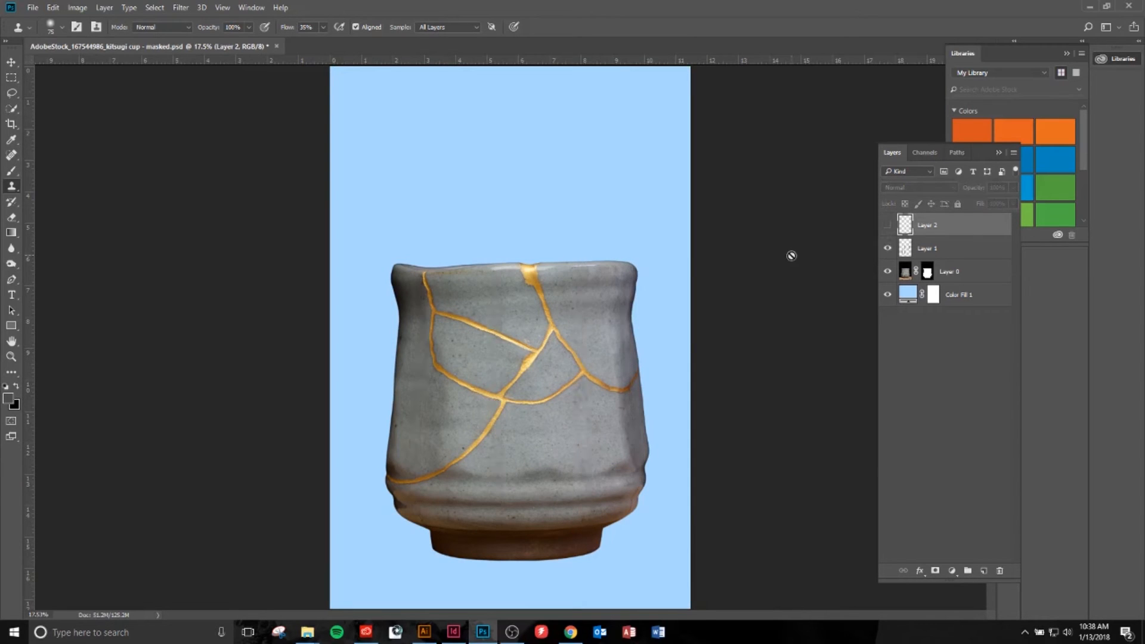